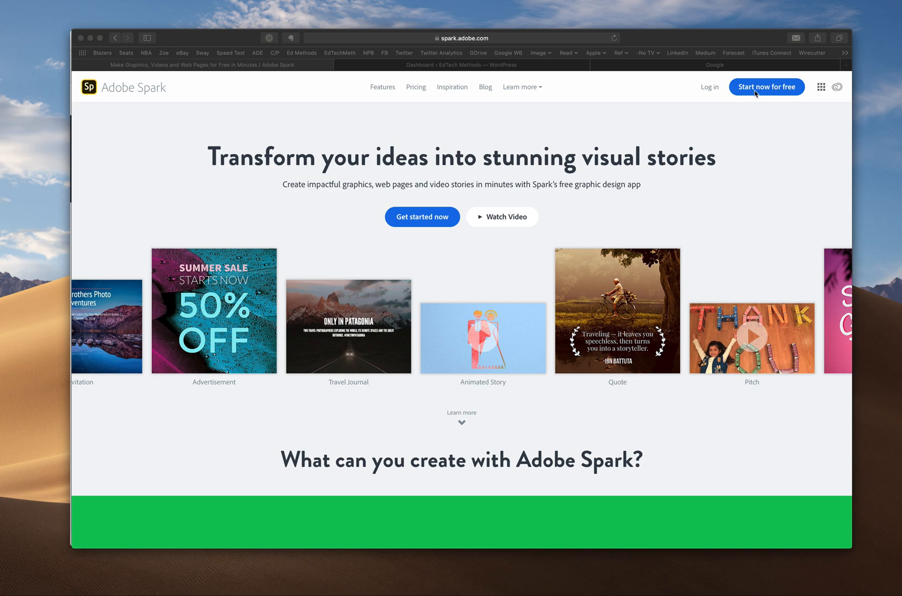
Switch to the Chrome window with the Adobe Spark projects page and start creating a new graphic
click(90, 39)
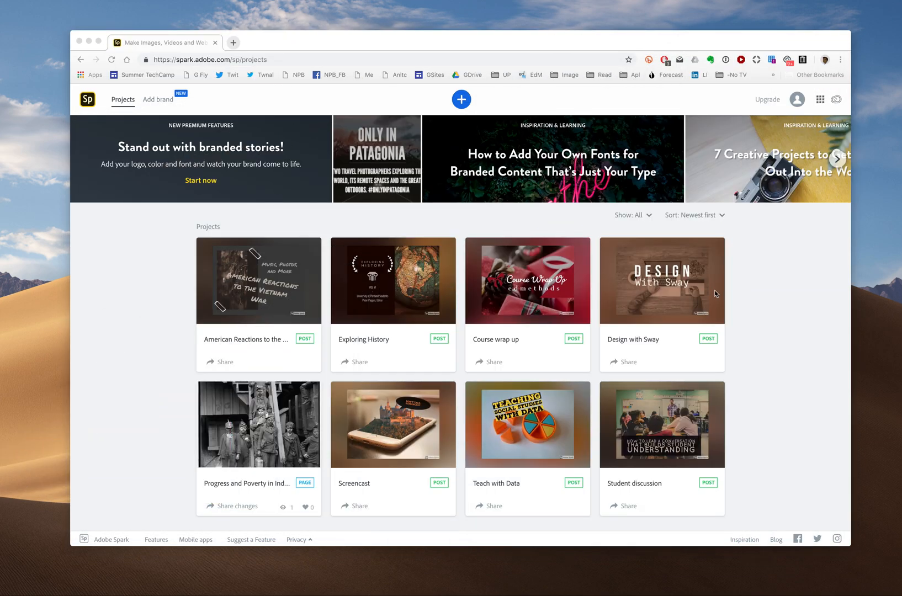
scroll(756, 385, down, 2)
scroll(756, 383, up, 2)
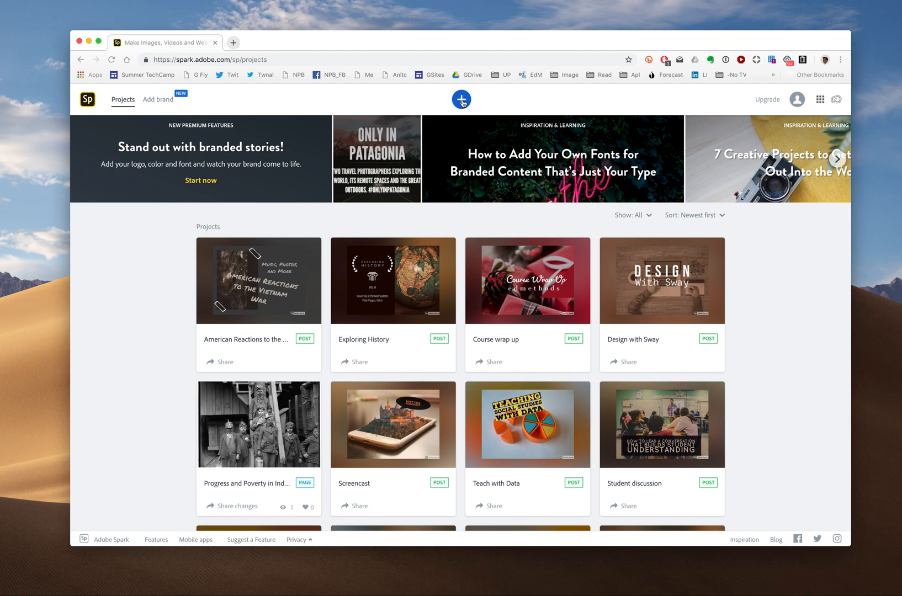
click(461, 100)
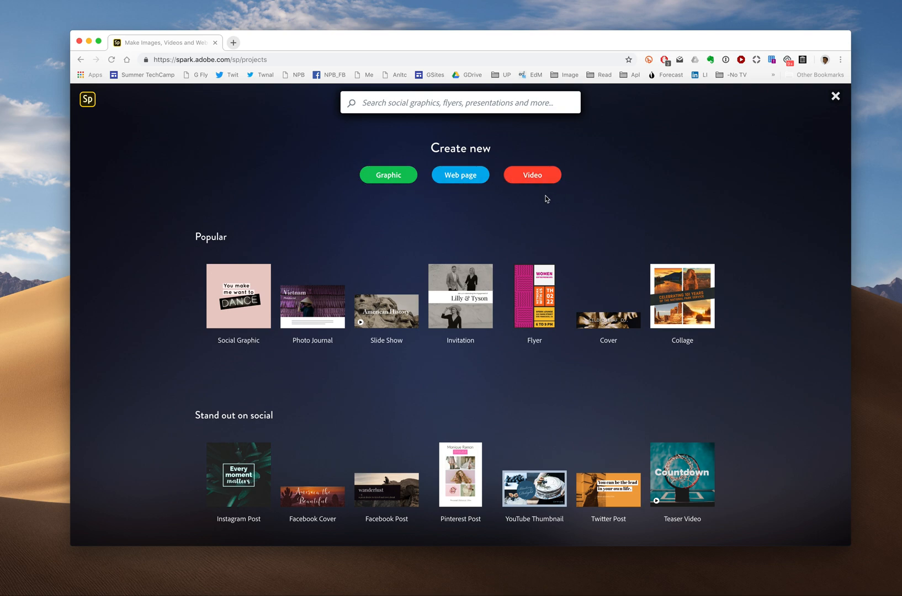
click(388, 175)
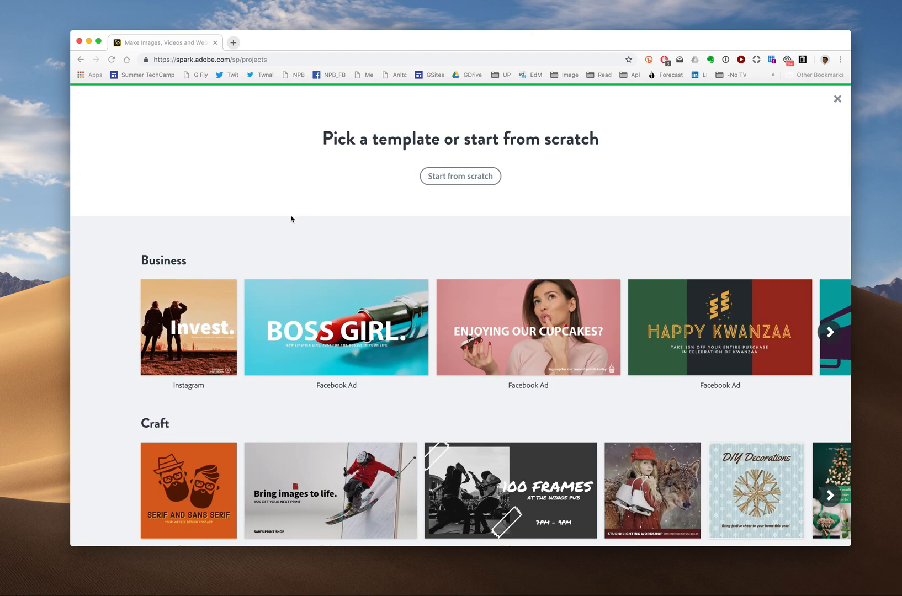
Browse the template categories and open the square "Pod Ear Worm" template from the Craft category
scroll(407, 260, down, 2)
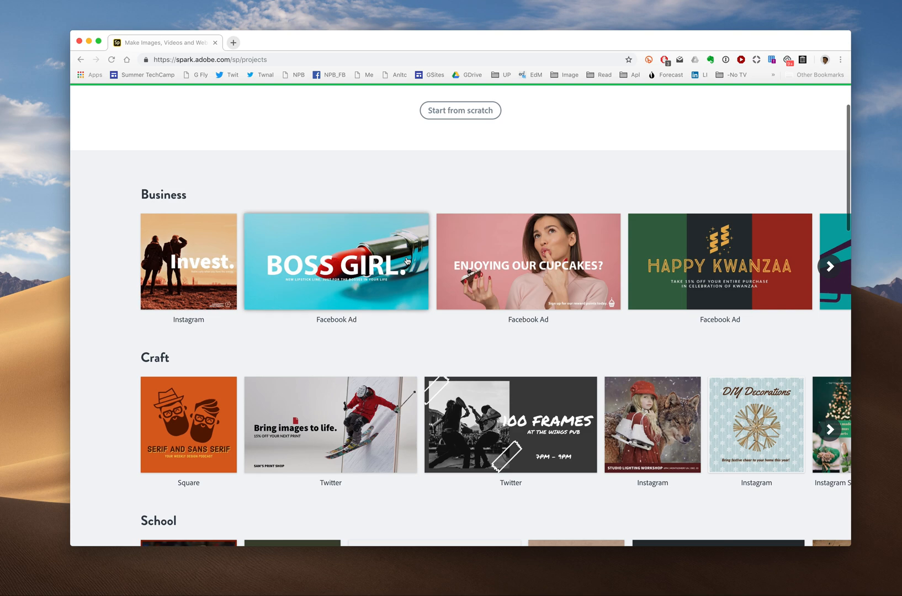
scroll(453, 232, up, 2)
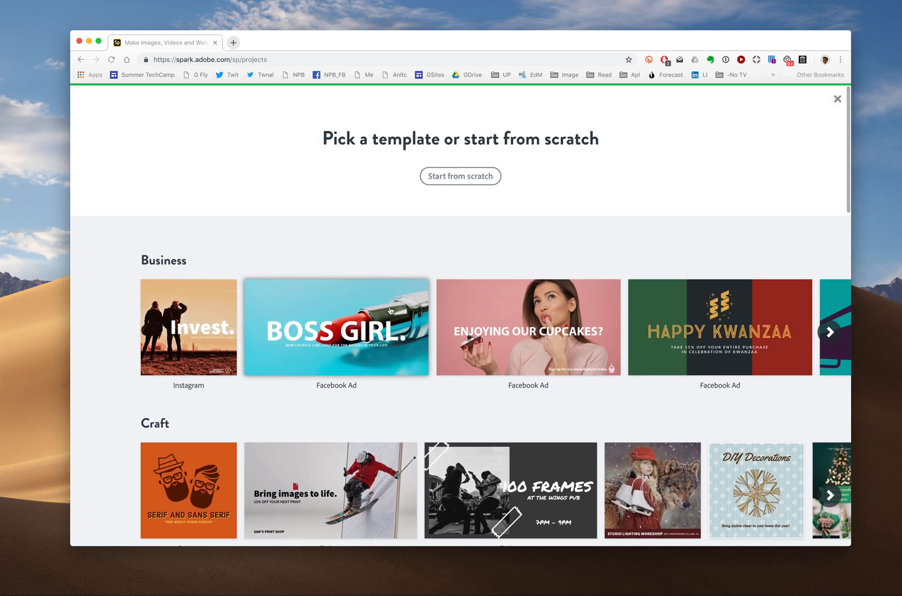
scroll(413, 362, down, 1)
scroll(413, 363, down, 5)
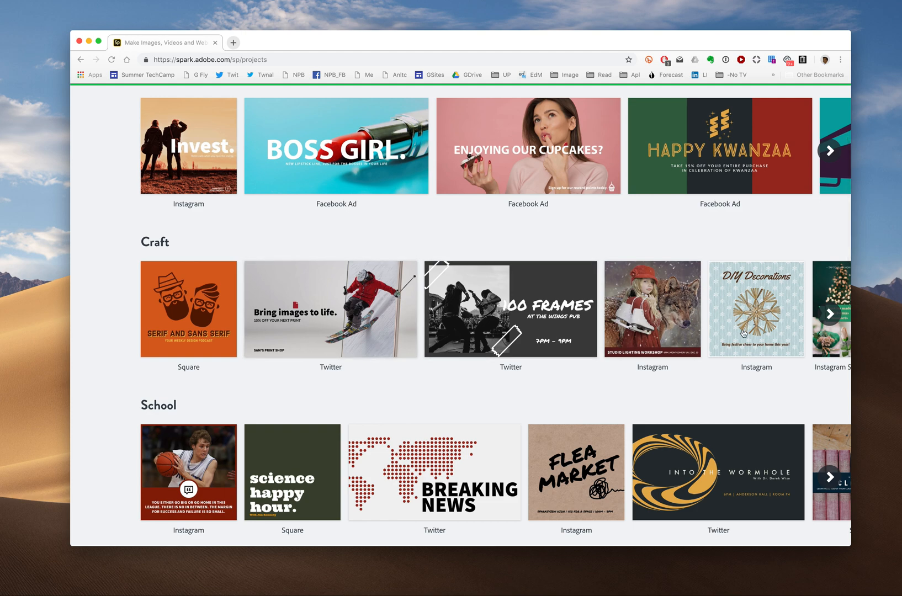
click(831, 314)
click(830, 314)
click(830, 315)
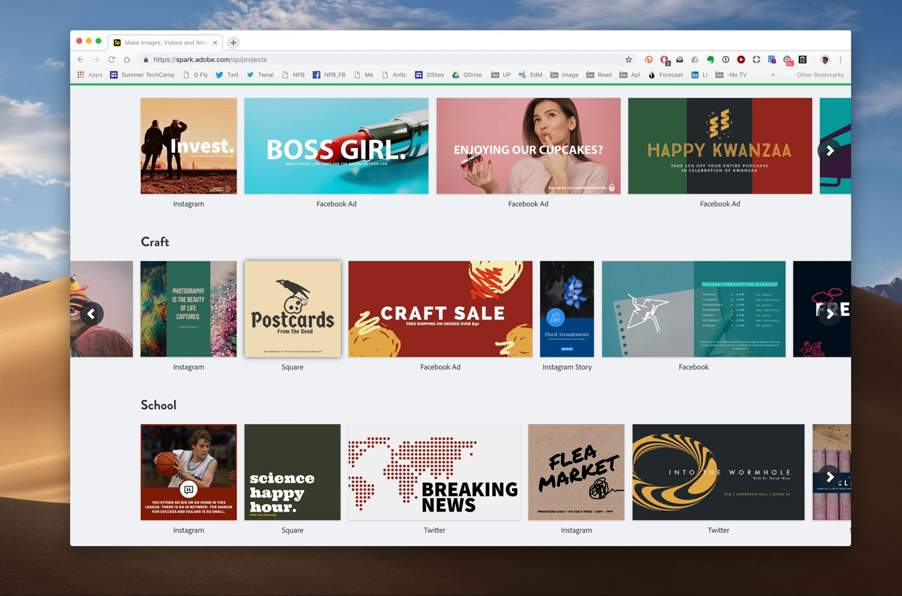
click(828, 315)
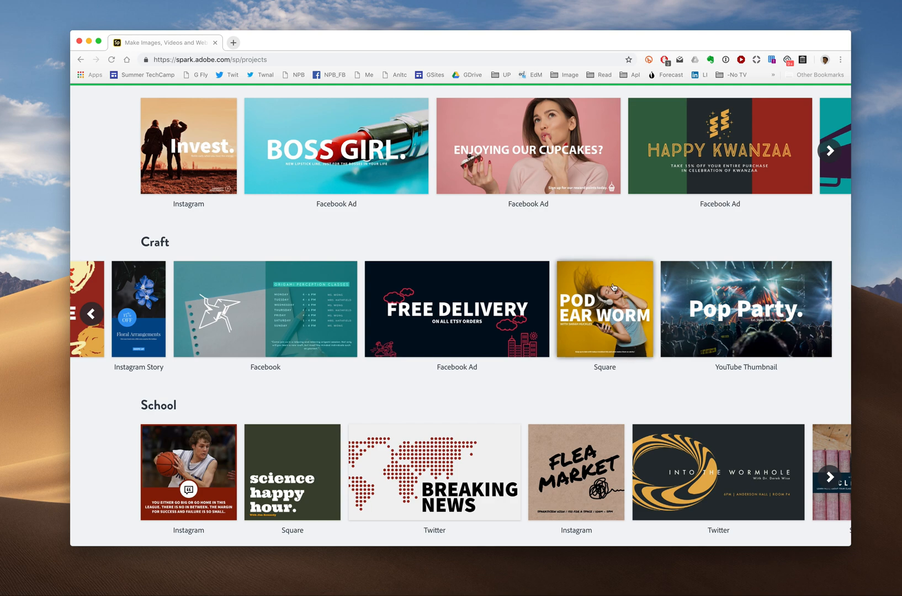
click(613, 286)
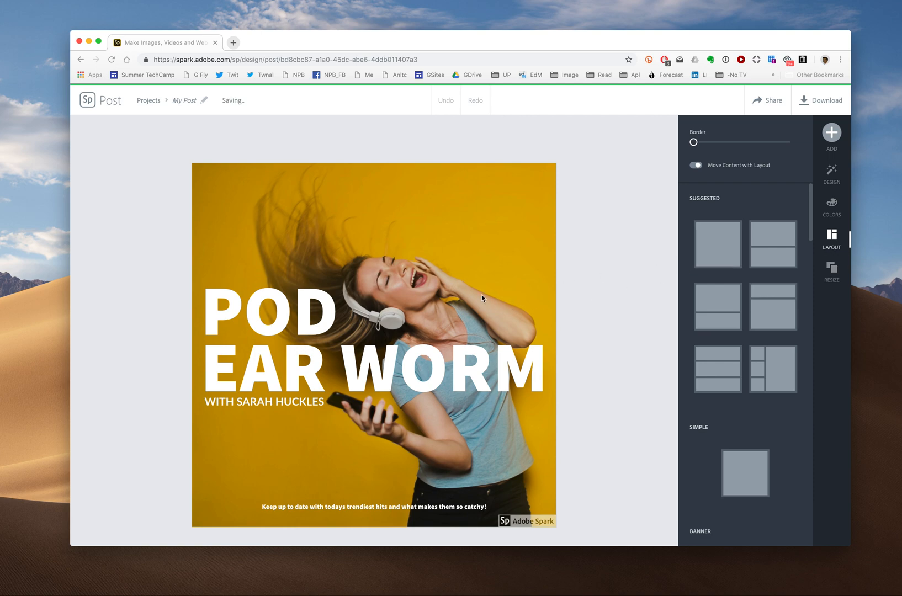
Resize the graphic to a custom size of 640 px wide by 480 px high
click(833, 269)
scroll(793, 278, up, 10)
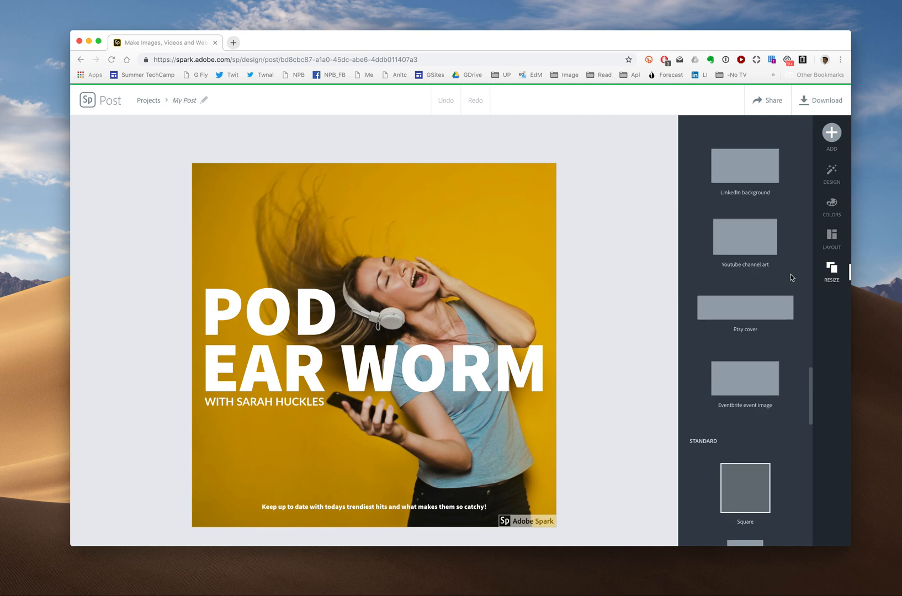
click(739, 288)
click(390, 314)
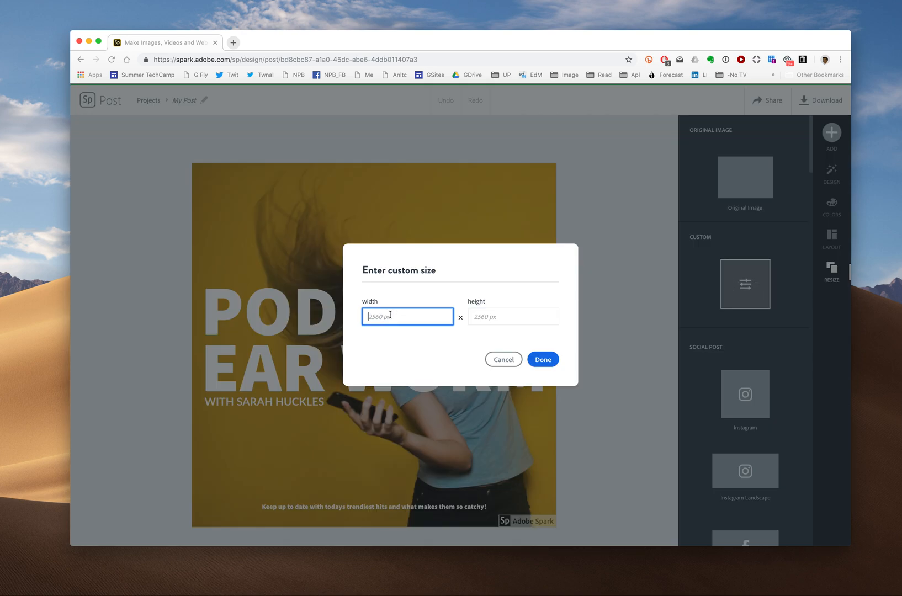
text(640)
key(Tab)
text(4)
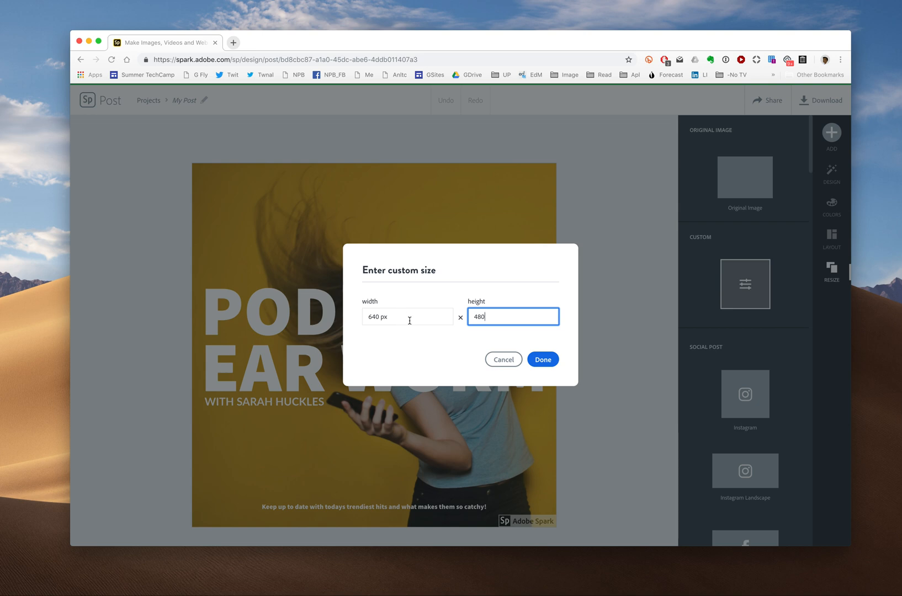
click(548, 361)
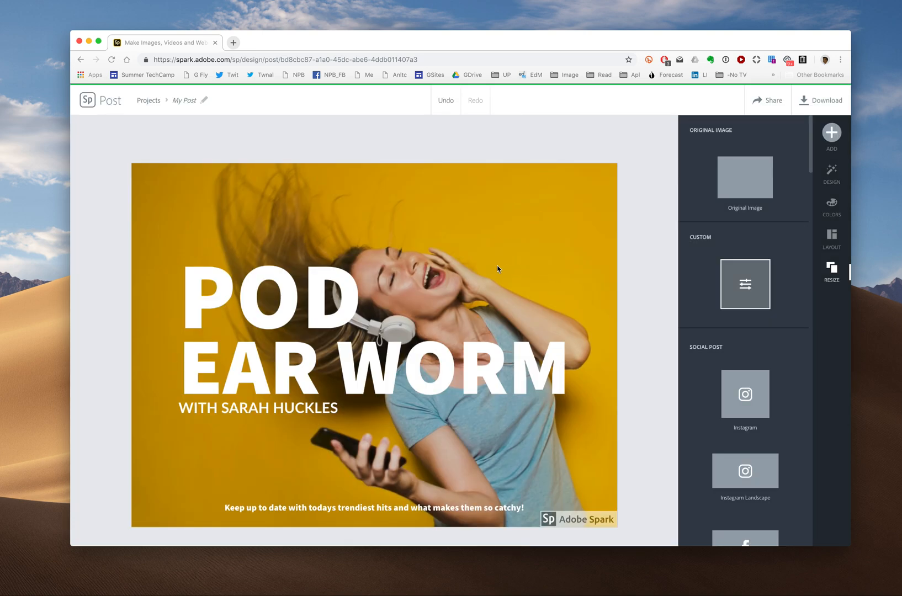
Replace the background image with the free "Headphone" photo of white headphones lying on a keyboard
click(378, 228)
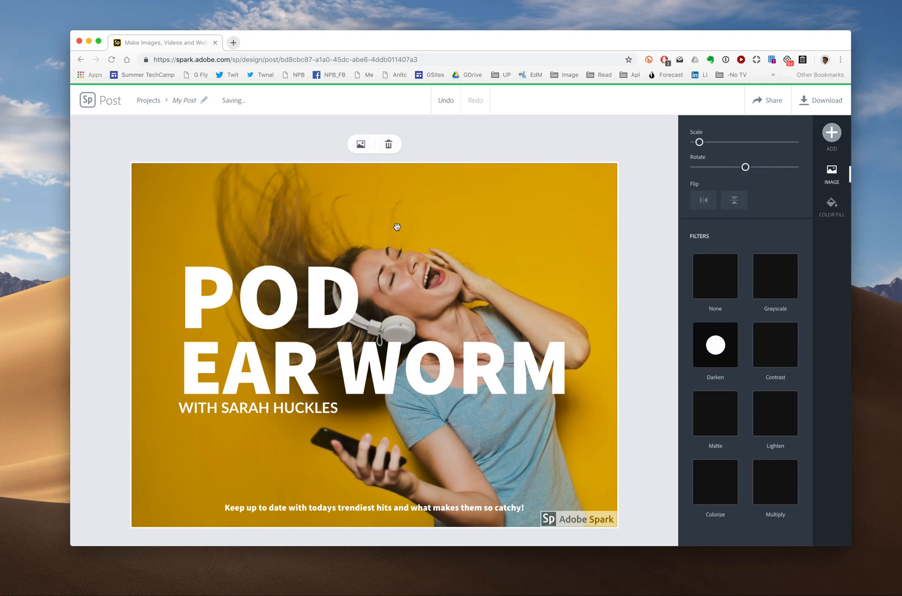
click(282, 287)
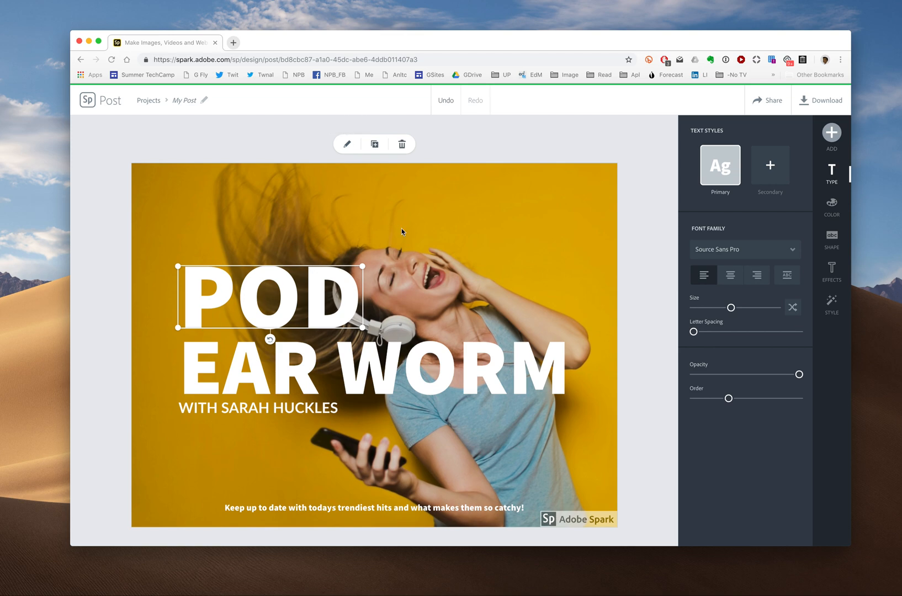
click(364, 213)
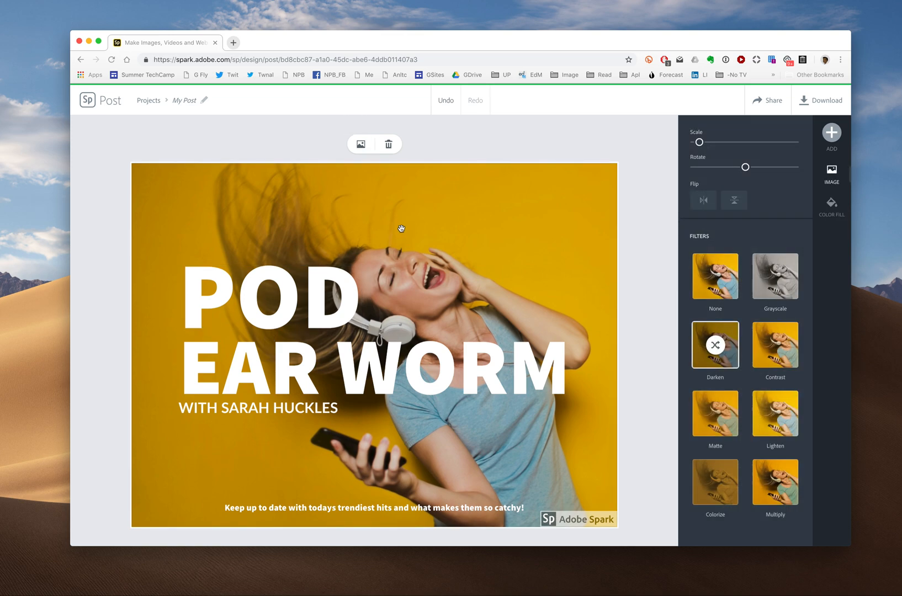
click(360, 145)
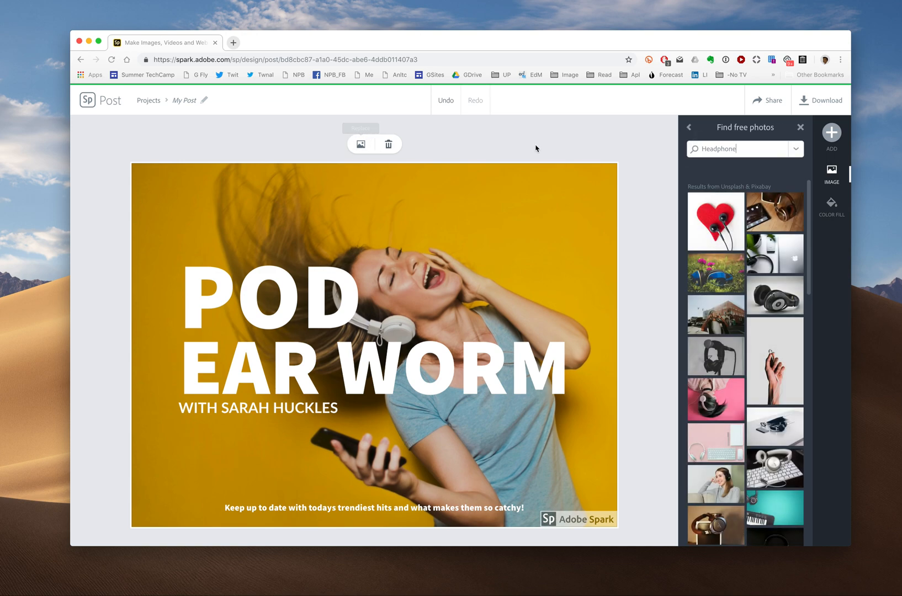
click(690, 128)
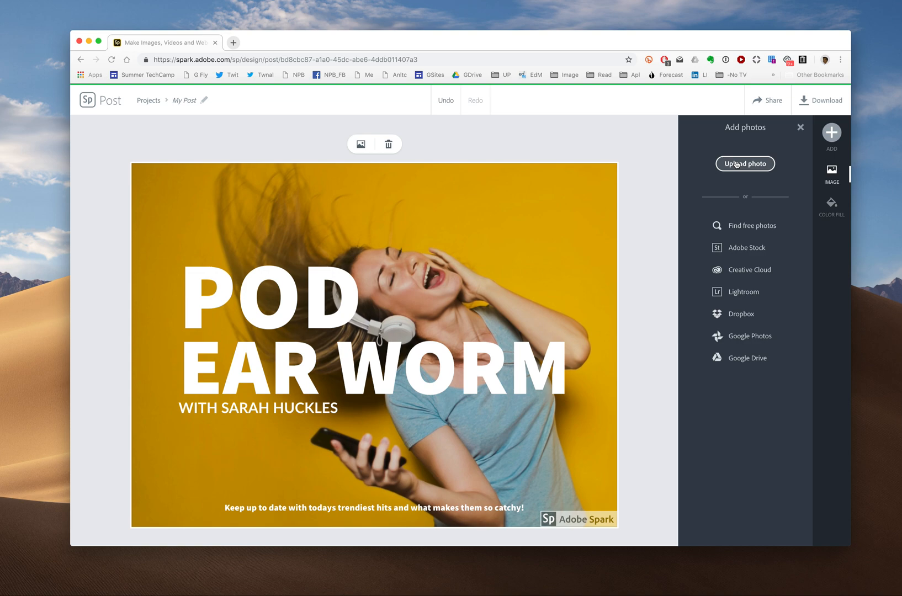
click(750, 227)
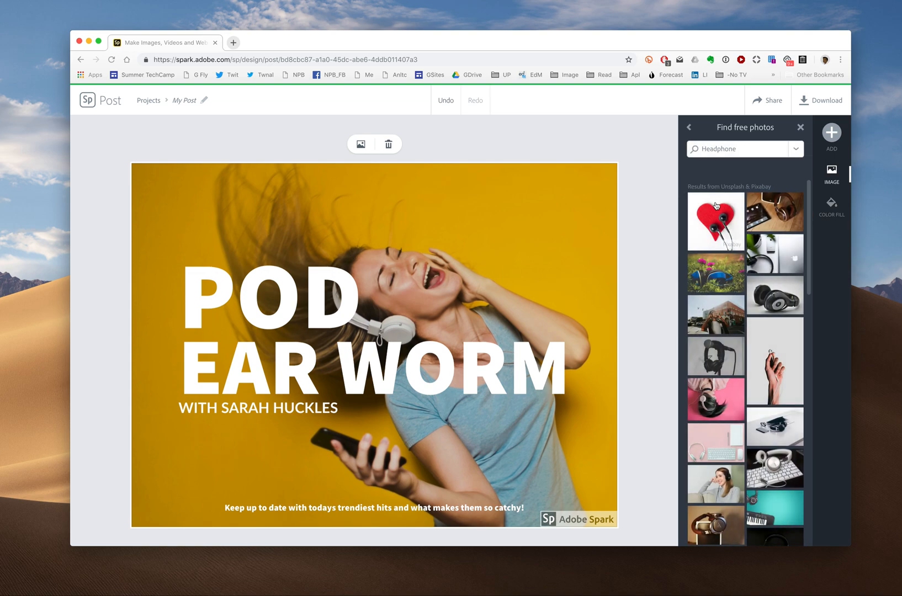
click(764, 465)
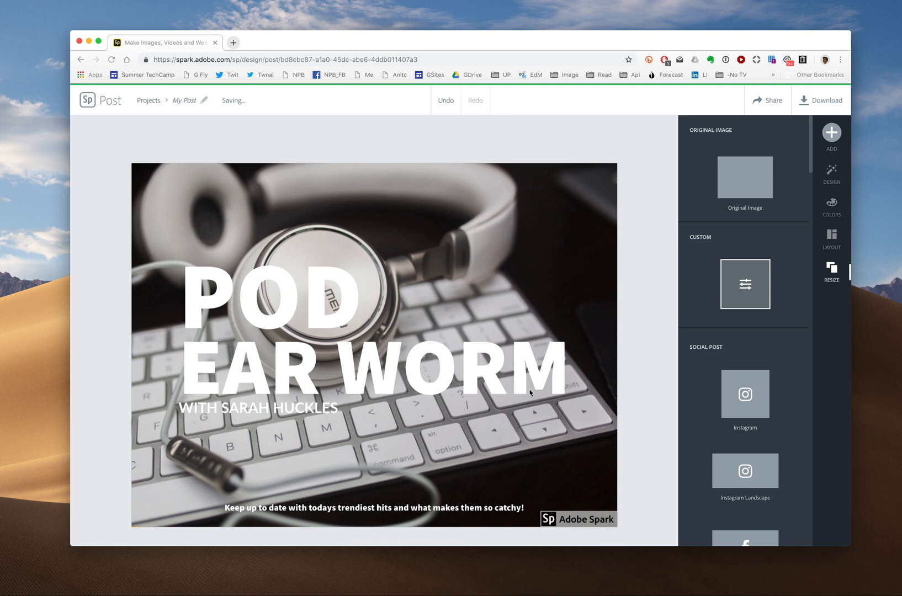
Delete the small tagline "Keep up to date with todays trendiest hits and what makes them so catchy!" from the graphic
click(319, 309)
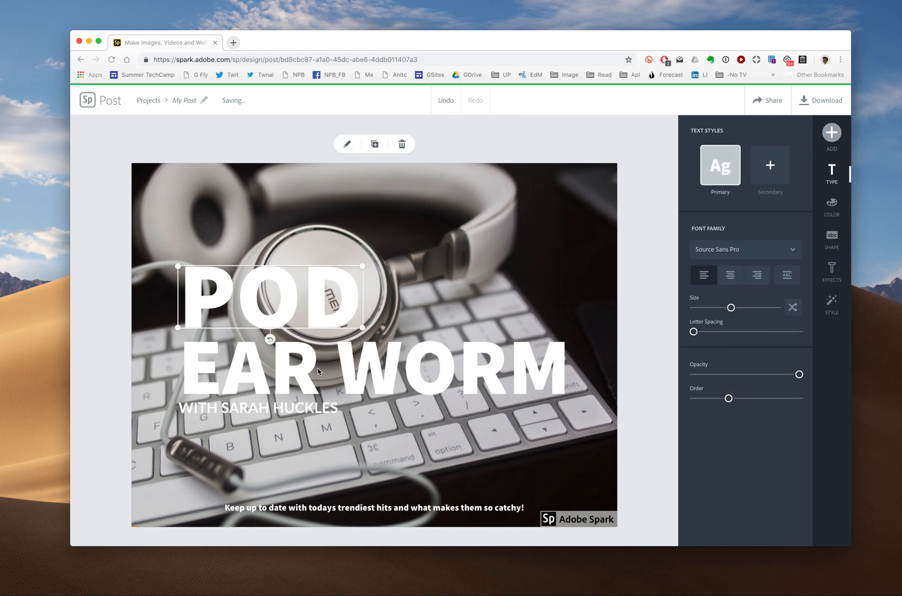
click(351, 509)
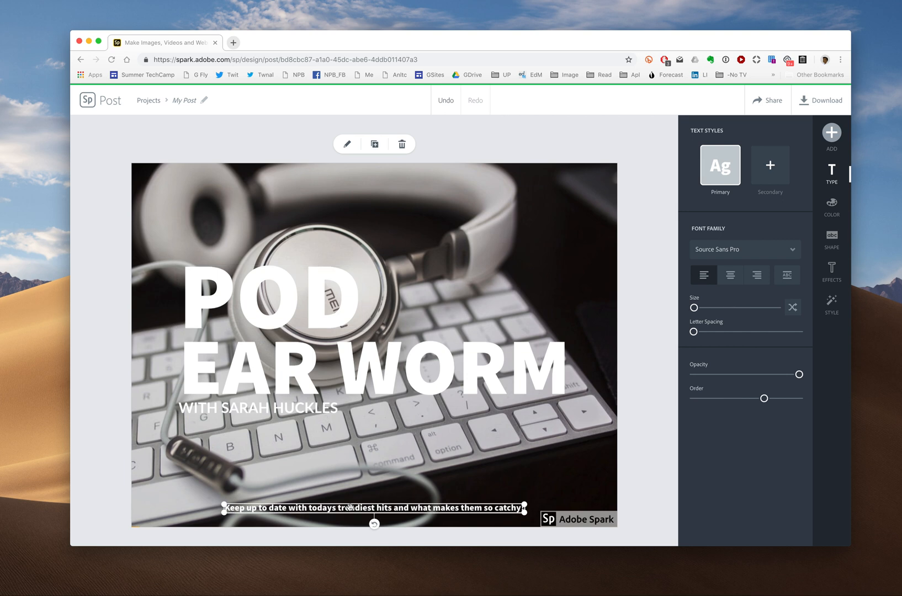
click(402, 144)
Enlarge the presenter line below "EAR WORM" and replace its text with "yjaeroma"
click(303, 408)
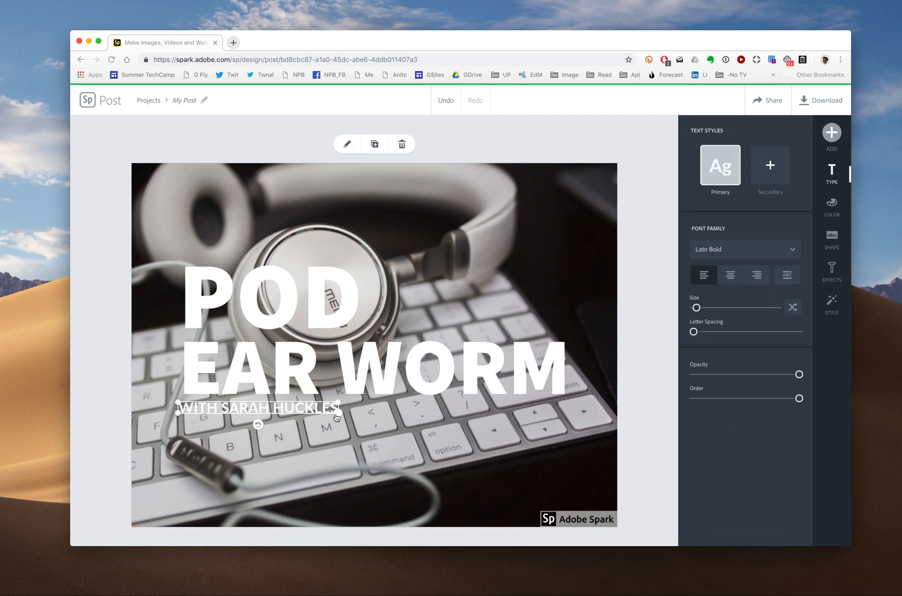
drag(338, 414, 467, 477)
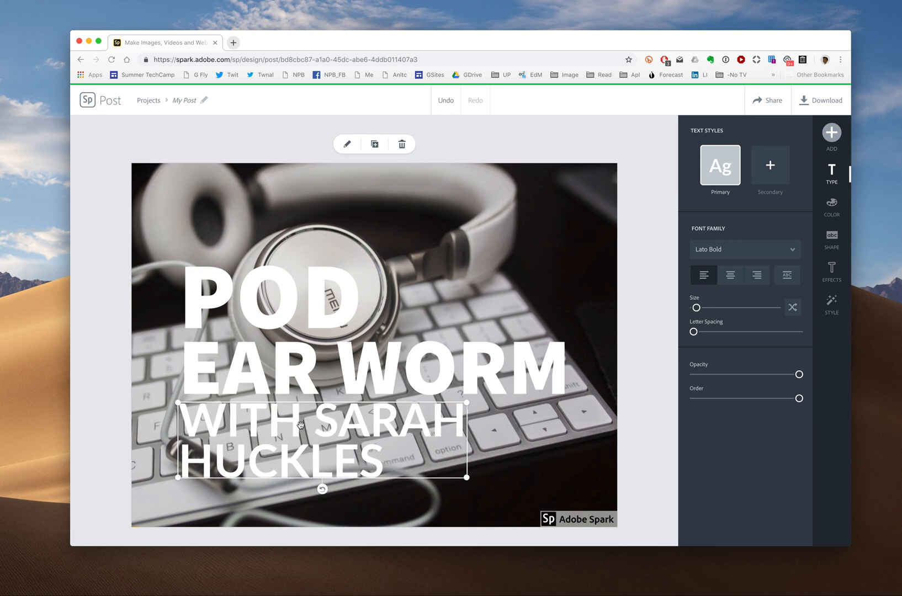
click(350, 147)
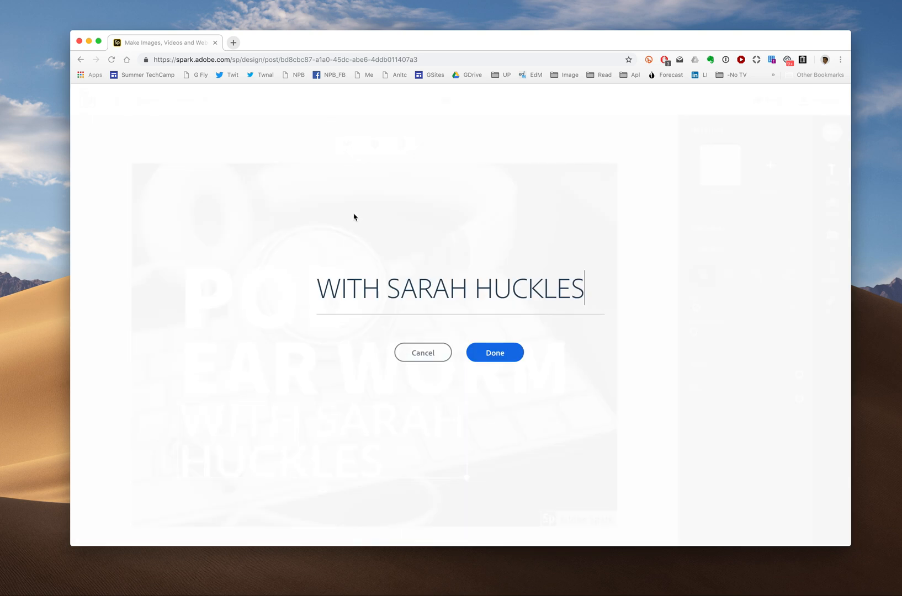
double_click(391, 292)
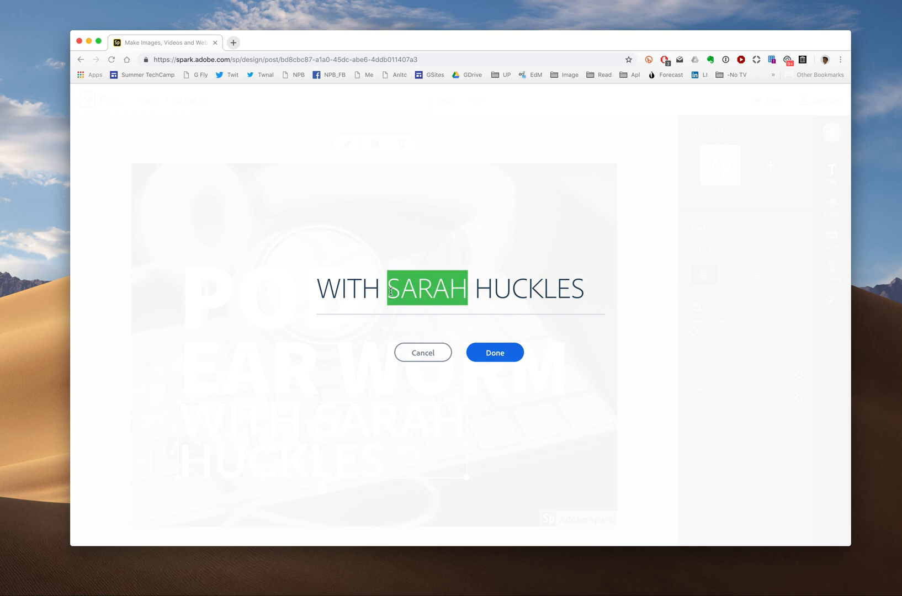
key(super+a)
text(yjaeroma)
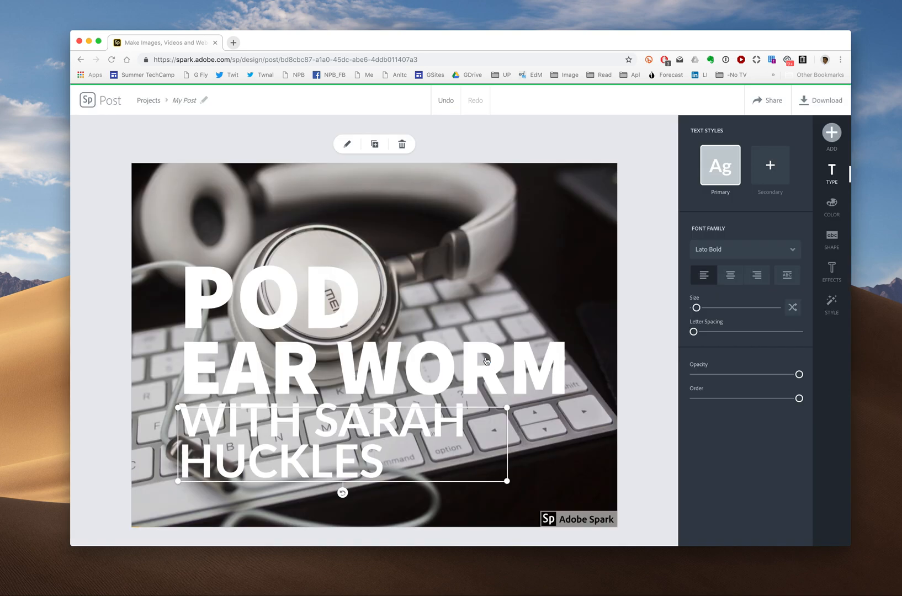
click(486, 360)
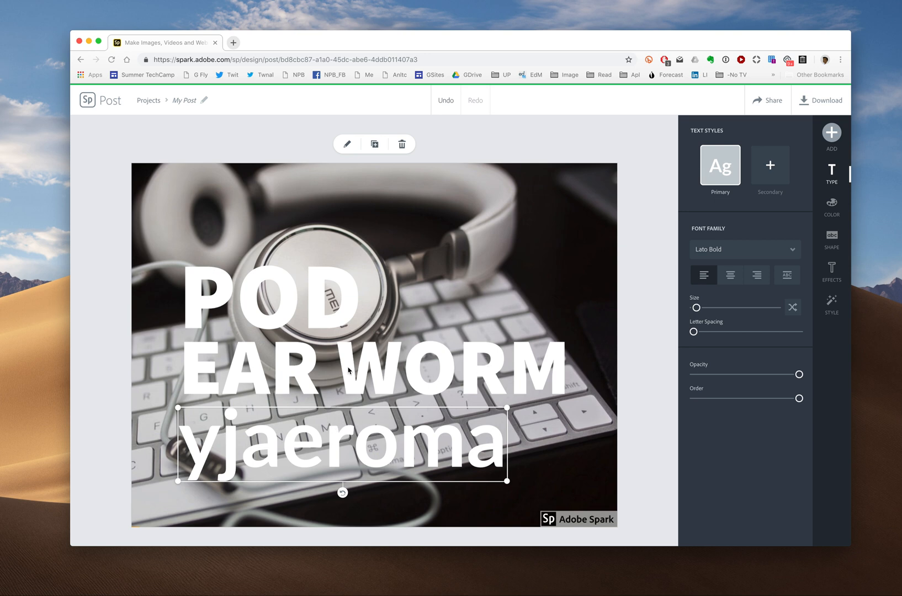
Undo the text change on the presenter line and delete that line from the graphic
click(445, 101)
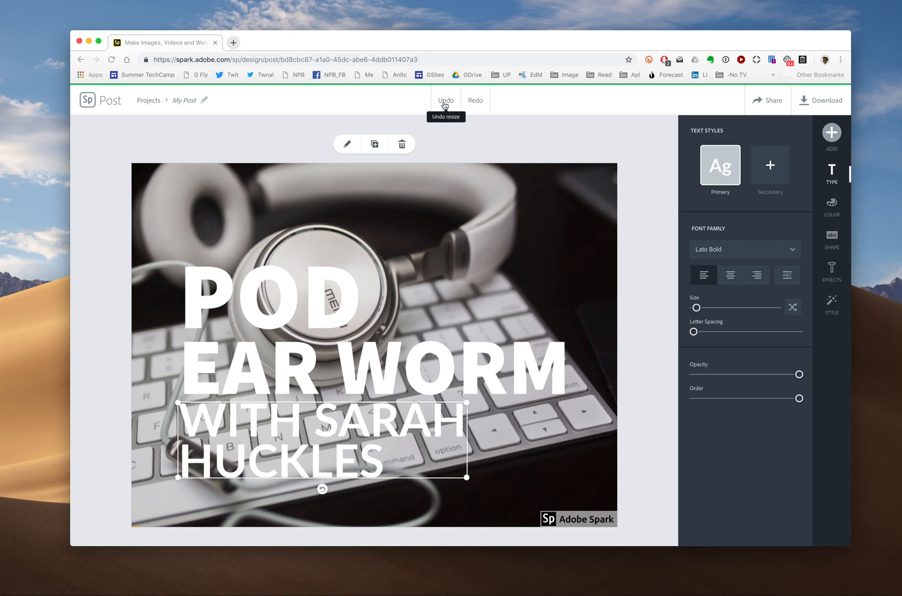
click(402, 145)
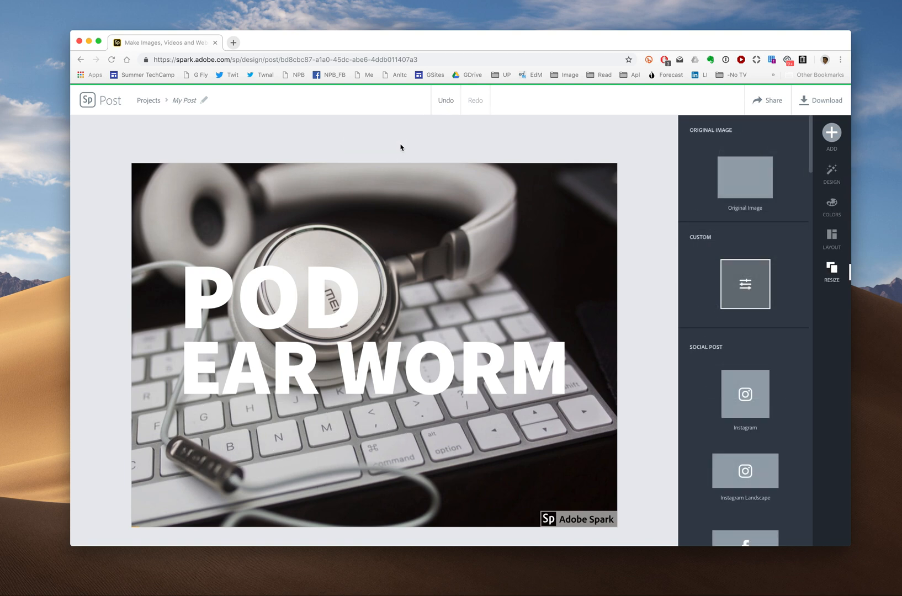
Change the "POD" title text to "tech teachers"
click(291, 305)
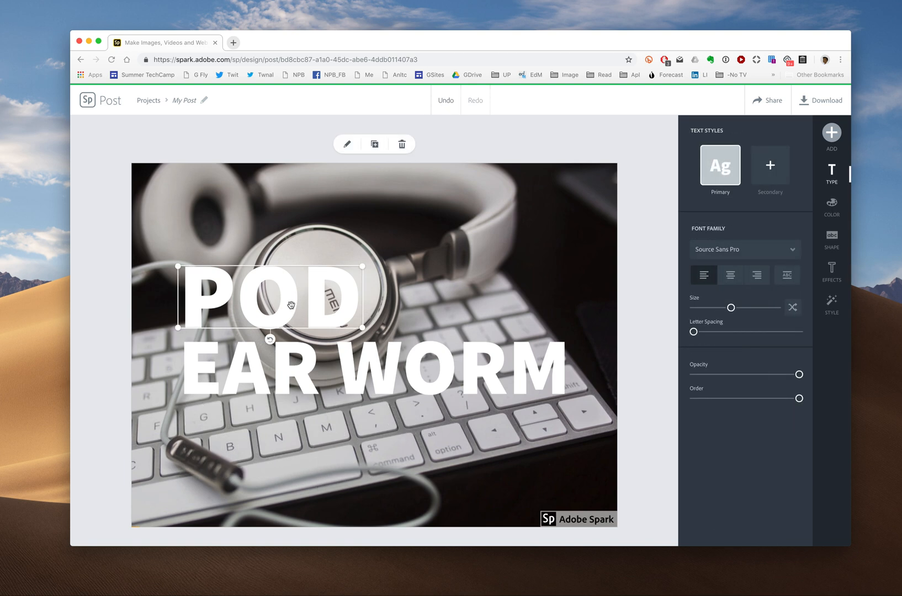
click(345, 146)
text(tech teachers)
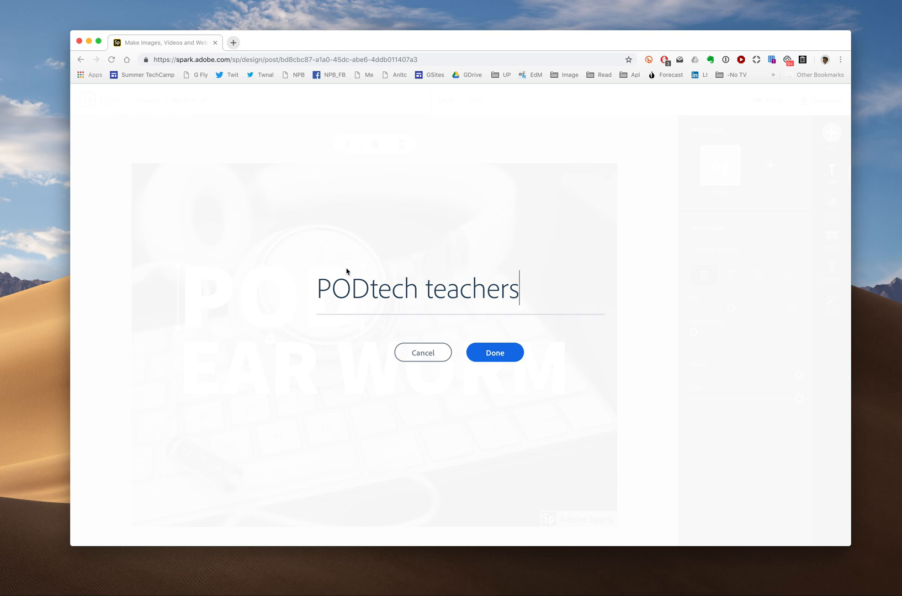
click(368, 283)
key(BackSpace)
key(BackSpace)
key(BackSpace)
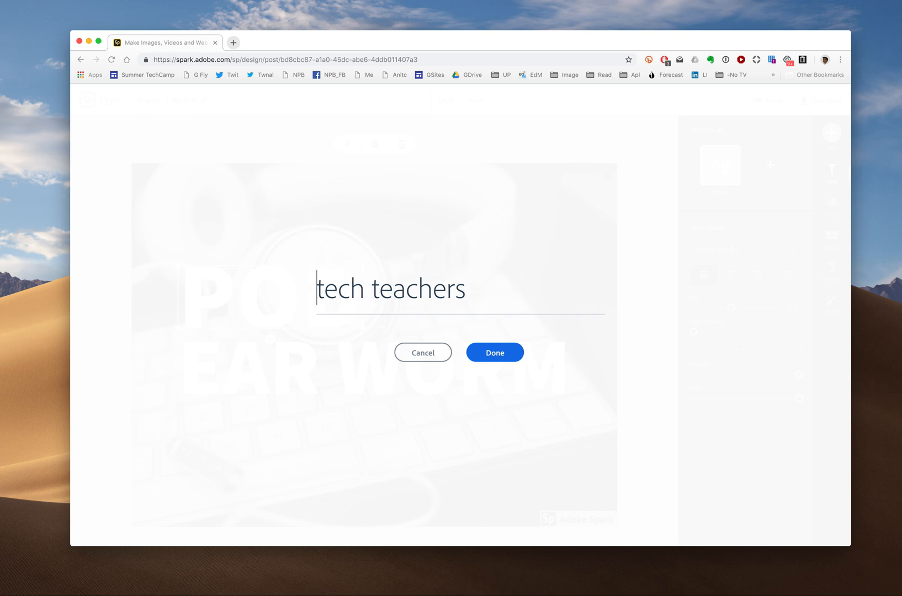
click(505, 359)
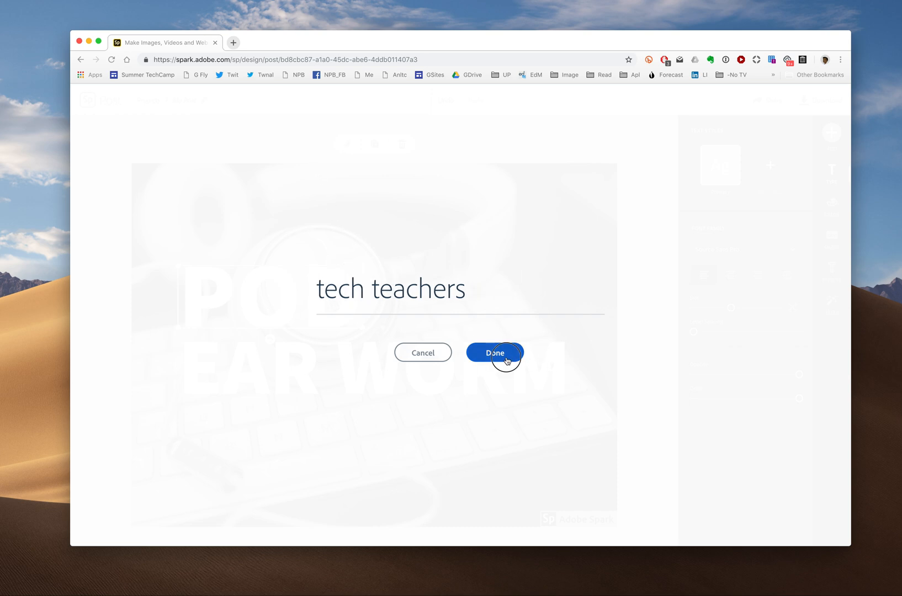
Enlarge the "tech teachers" title and slightly widen its letter spacing, keeping the Source Sans Pro font and 100% opacity
drag(339, 330, 551, 319)
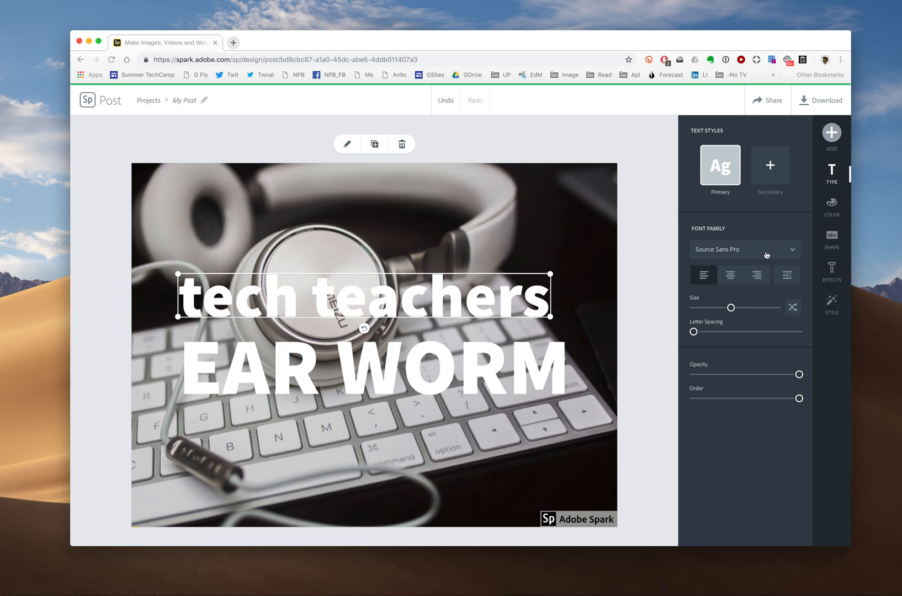
click(791, 251)
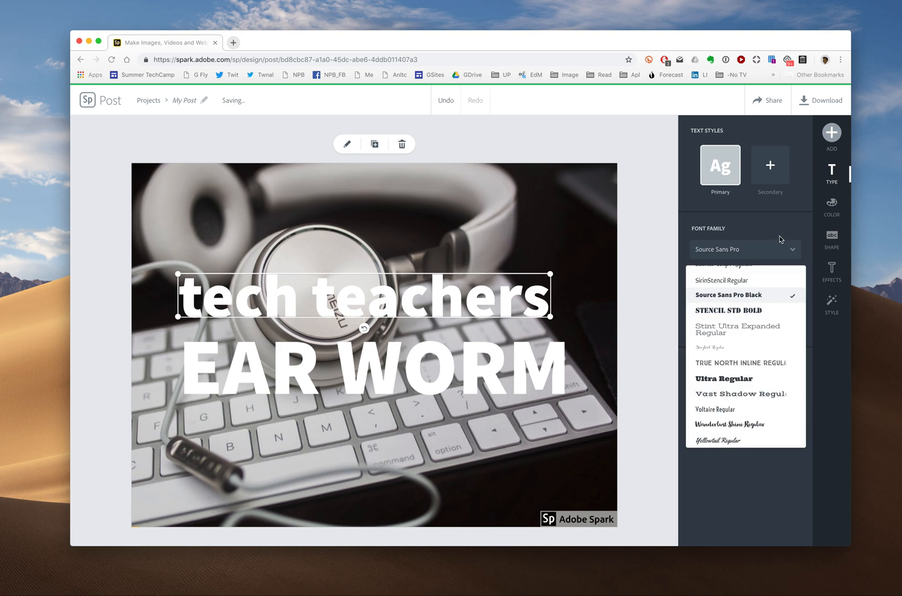
click(779, 232)
drag(701, 334, 700, 333)
mouse_move(797, 376)
mouse_down()
mouse_move(762, 375)
mouse_move(800, 374)
mouse_up()
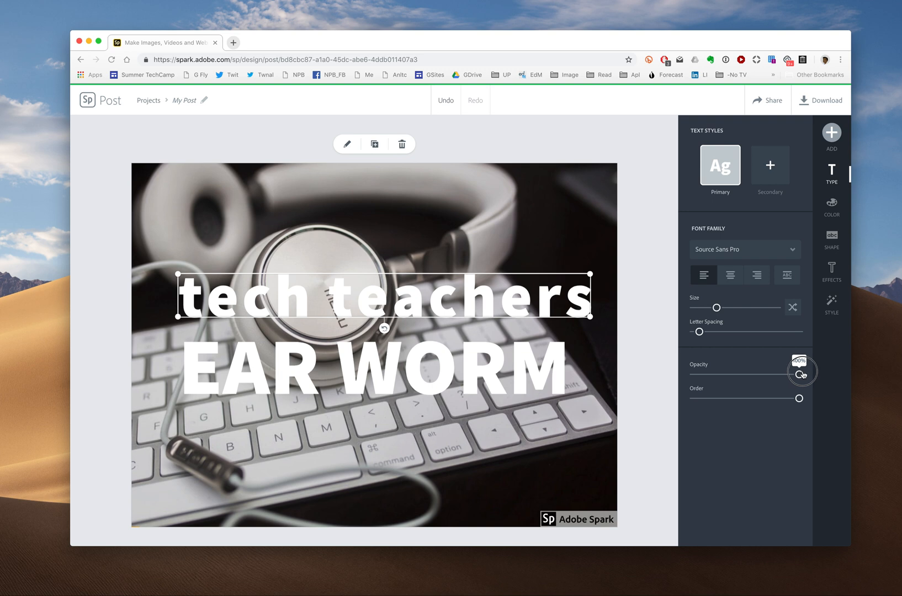
Color the "tech teachers" title with the suggested golden yellow
click(833, 176)
click(833, 207)
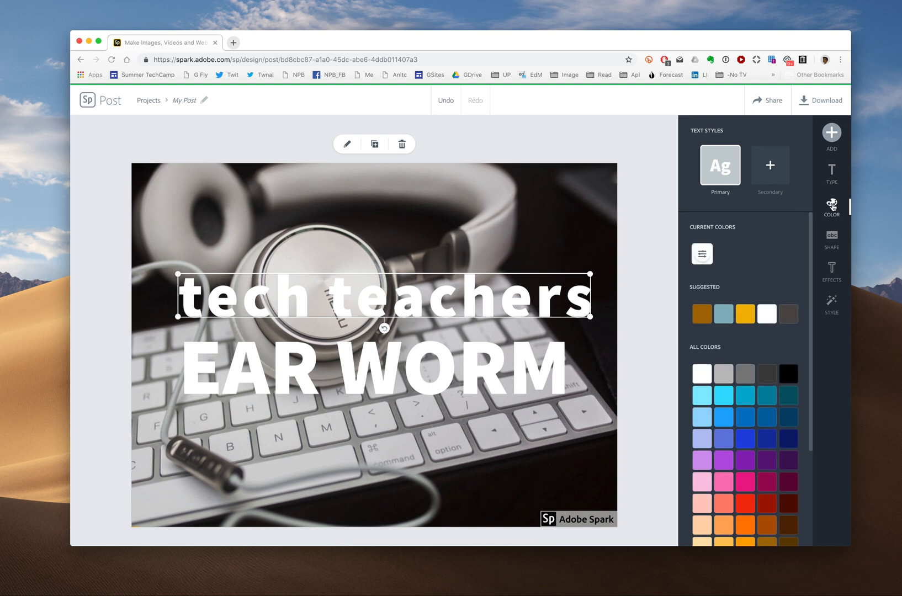
click(745, 314)
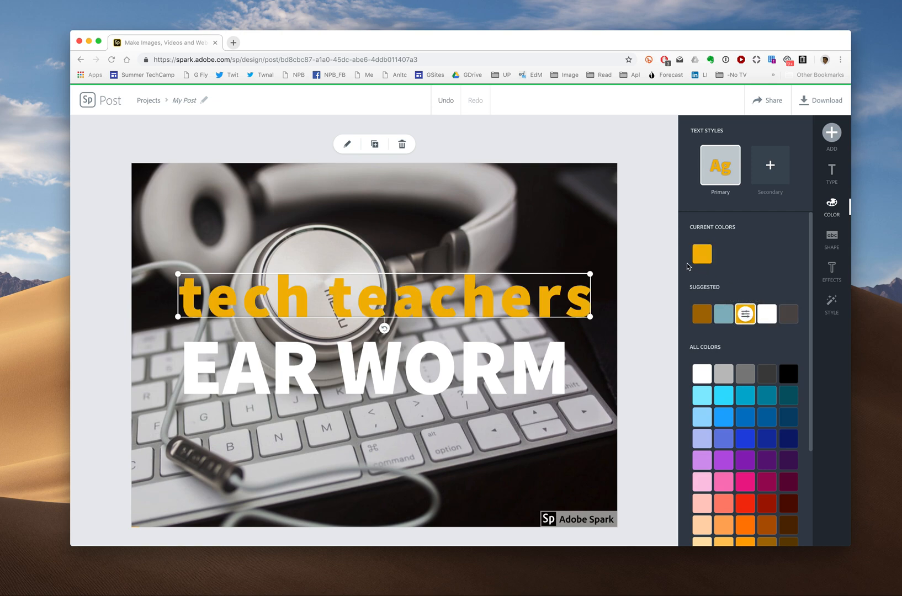
Apply the Shadow text effect to the "tech teachers" title
click(833, 271)
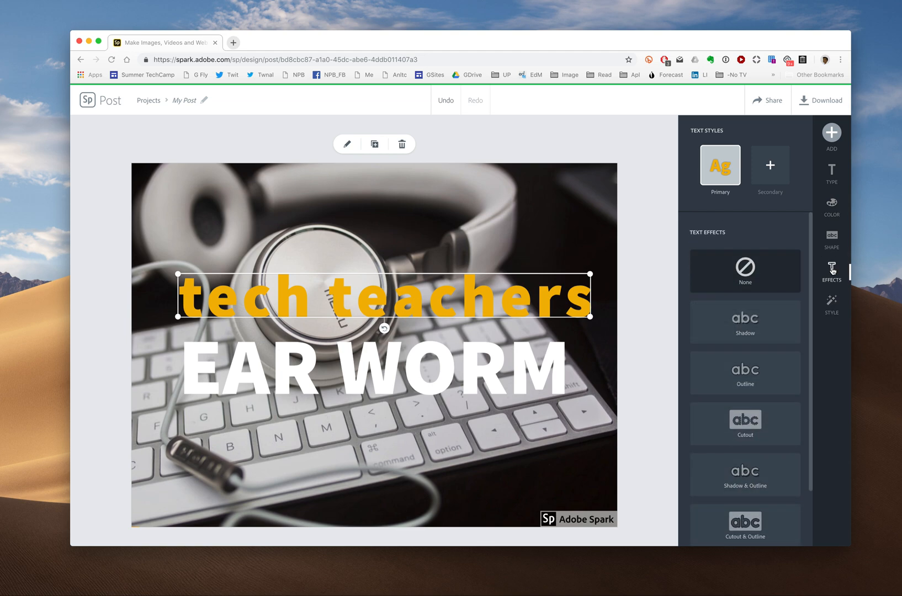
click(759, 319)
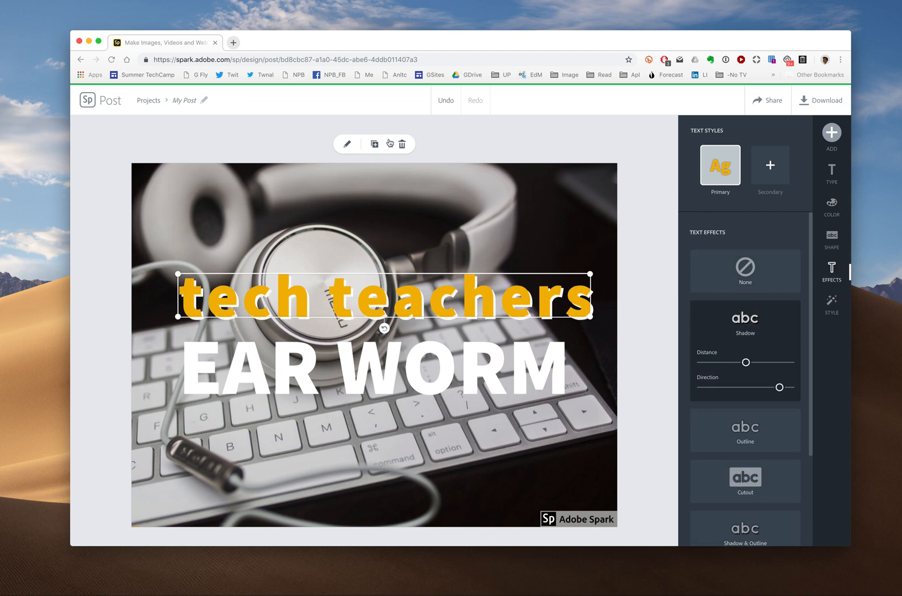
click(445, 105)
Restyle the "EAR WORM" line with a suggested style that uses thin, rounded black lettering, leaving its wording as it is
click(369, 369)
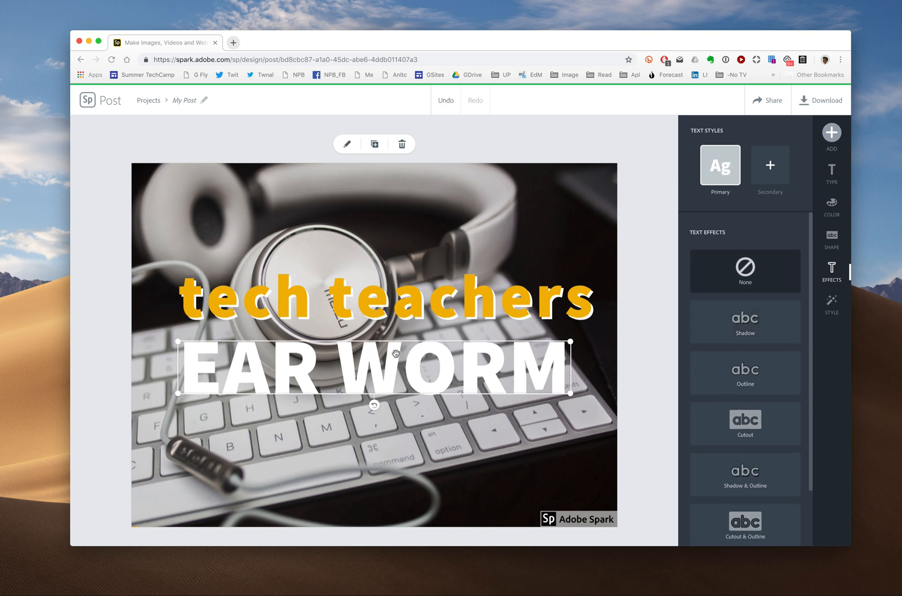
click(347, 148)
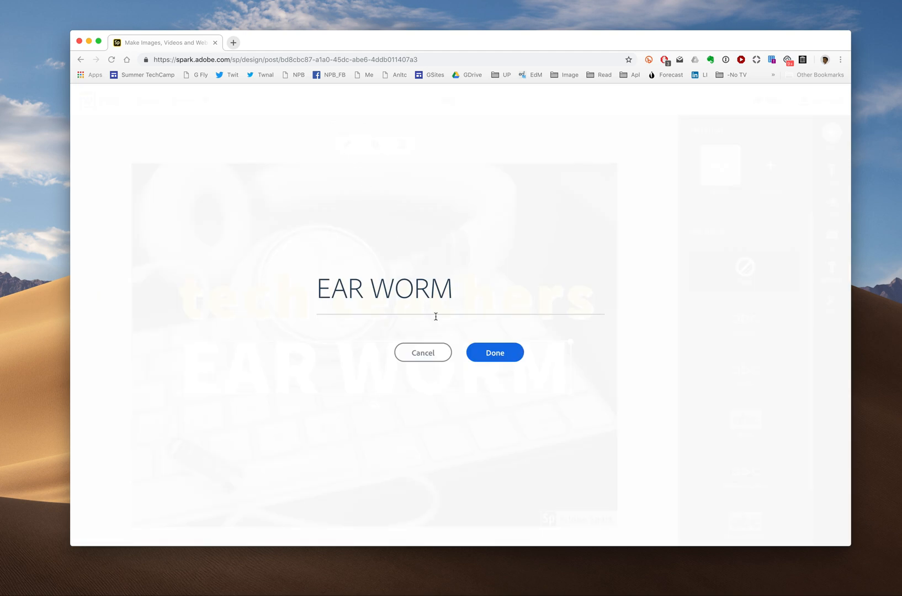
click(497, 352)
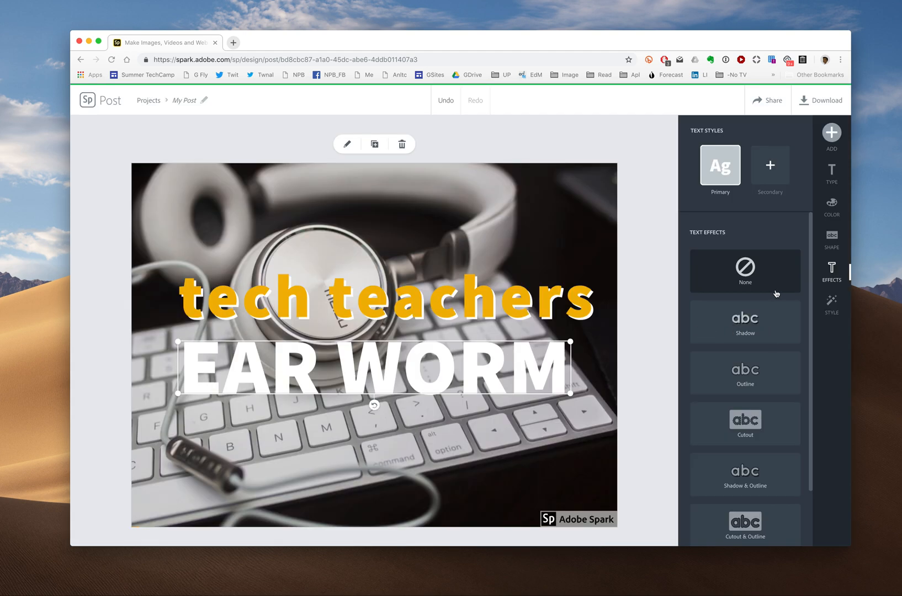
click(831, 301)
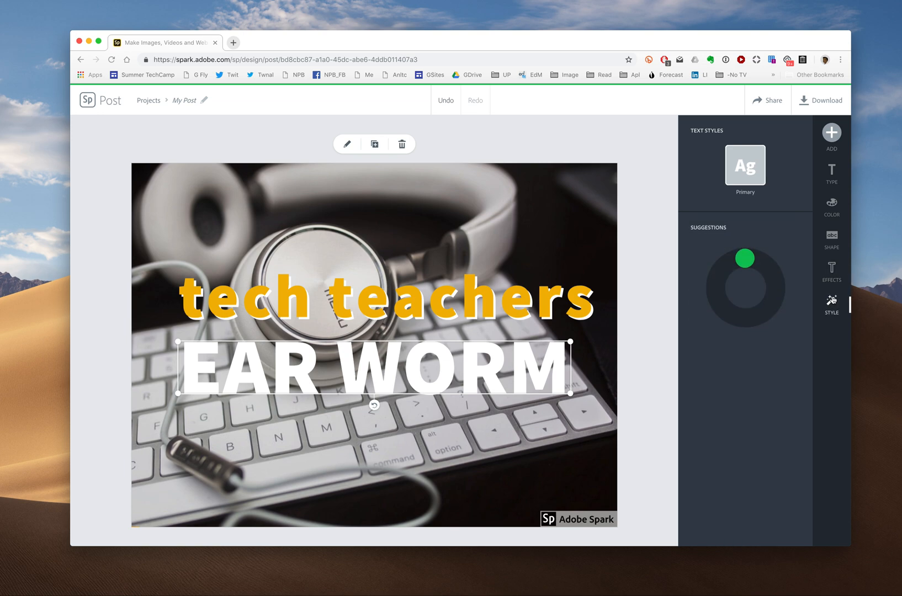
drag(745, 258, 750, 317)
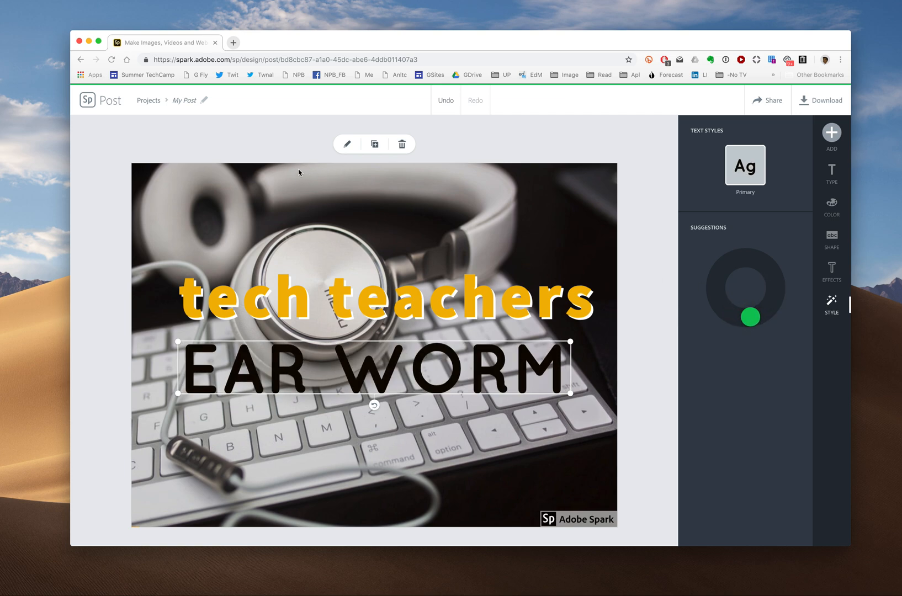
Rename the project "teach teachers" and download the finished graphic
click(187, 101)
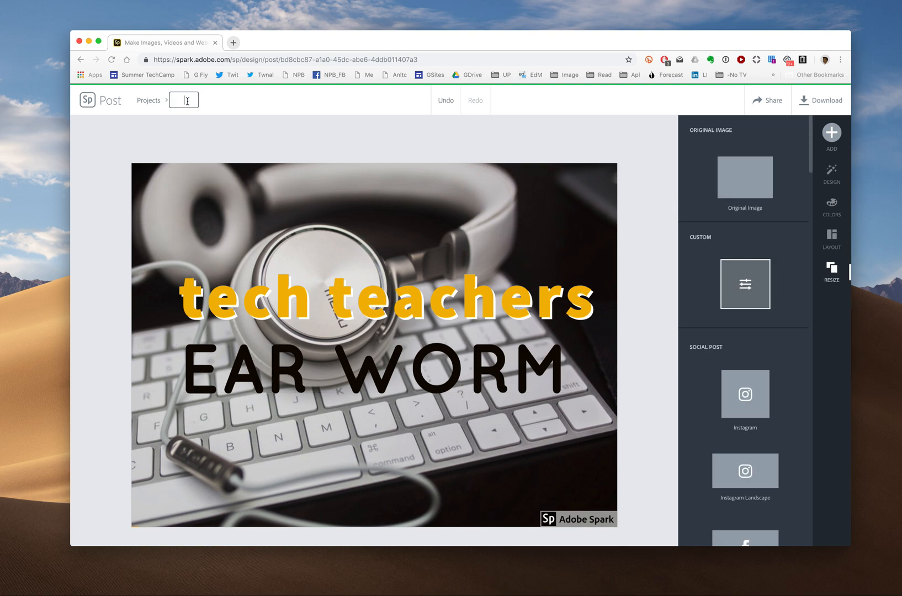
text(teach teachers)
click(819, 104)
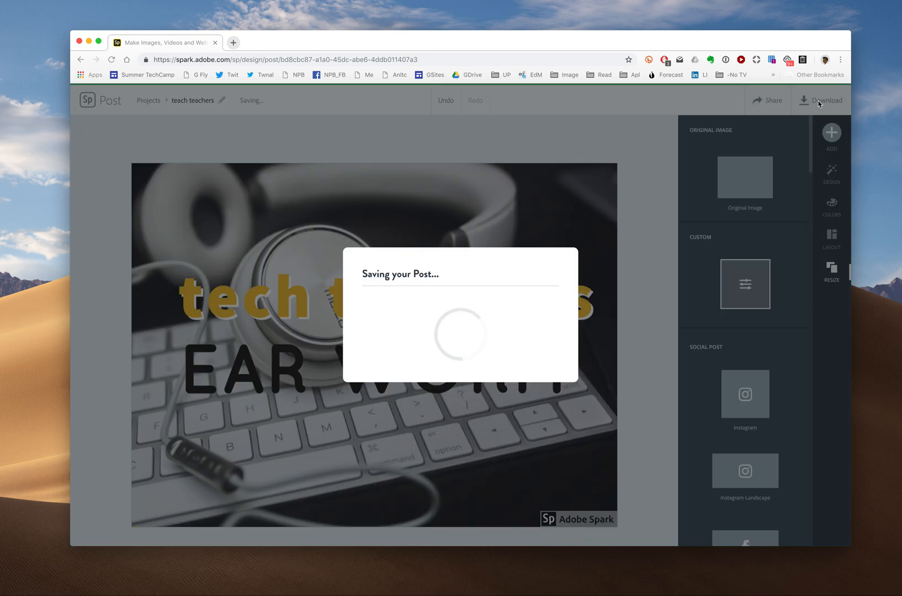